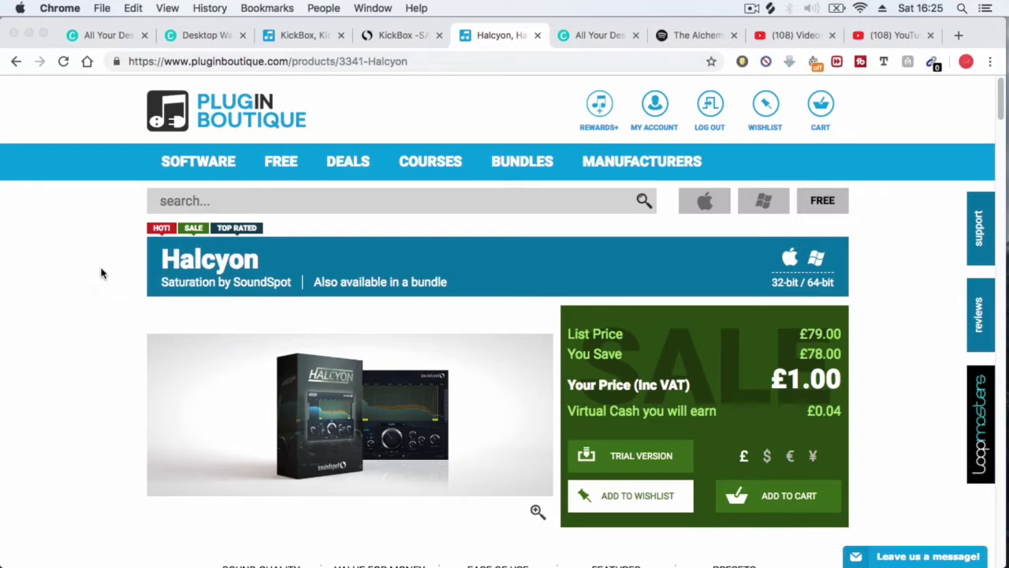
Scroll the Halcyon product page past the price box and reviews to the feature descriptions.
{"action": "scroll", "coordinate": [101, 273], "scroll_direction": "down", "scroll_amount": 15}
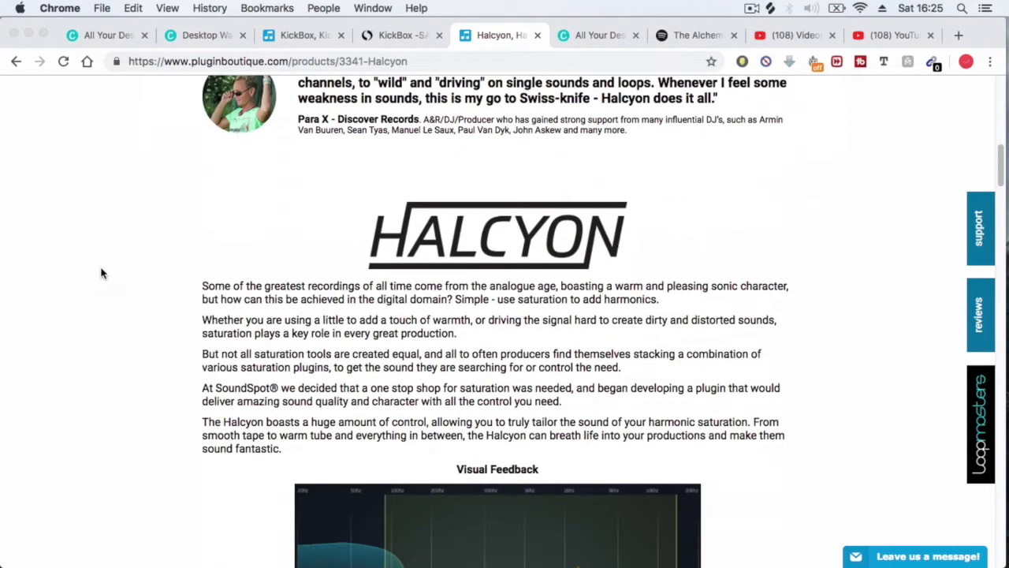
{"action": "scroll", "coordinate": [101, 273], "scroll_direction": "down", "scroll_amount": 2}
{"action": "scroll", "coordinate": [101, 272], "scroll_direction": "down", "scroll_amount": 1}
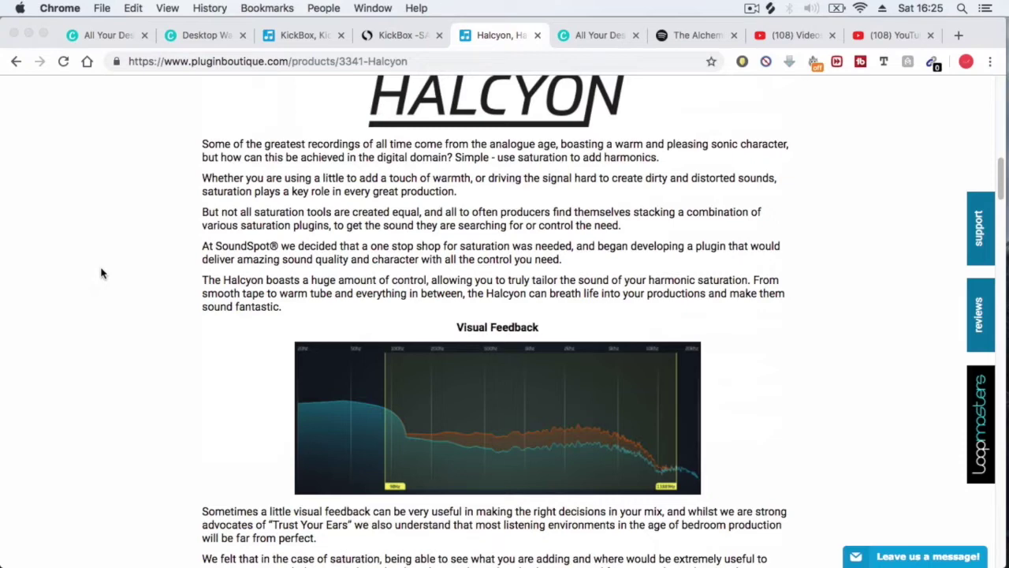
{"action": "scroll", "coordinate": [101, 273], "scroll_direction": "down", "scroll_amount": 3}
{"action": "scroll", "coordinate": [103, 273], "scroll_direction": "up", "scroll_amount": 4}
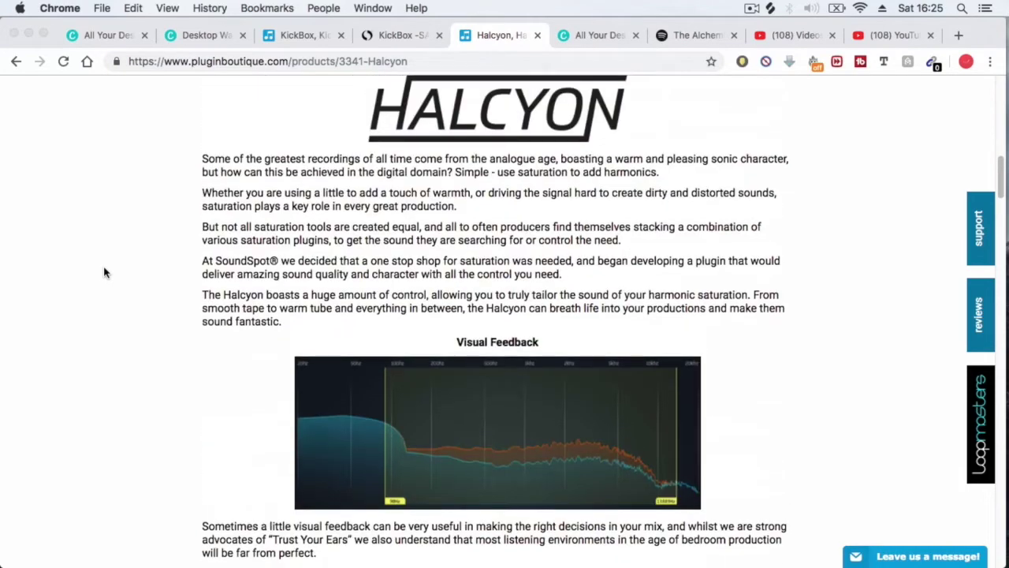
{"action": "scroll", "coordinate": [105, 273], "scroll_direction": "down", "scroll_amount": 1}
{"action": "scroll", "coordinate": [95, 339], "scroll_direction": "up", "scroll_amount": 10}
{"action": "scroll", "coordinate": [97, 327], "scroll_direction": "down", "scroll_amount": 8}
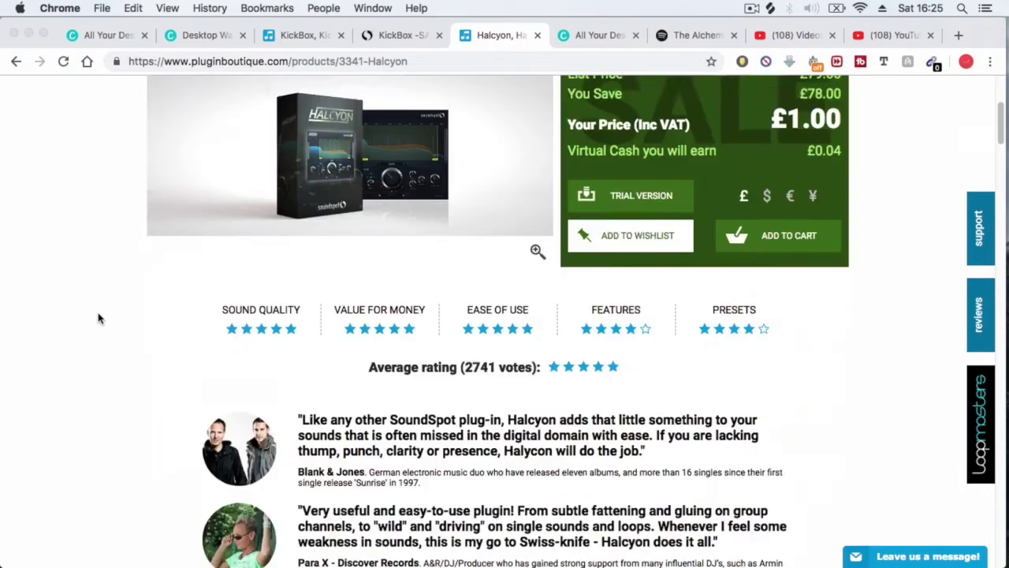
{"action": "scroll", "coordinate": [99, 318], "scroll_direction": "down", "scroll_amount": 1}
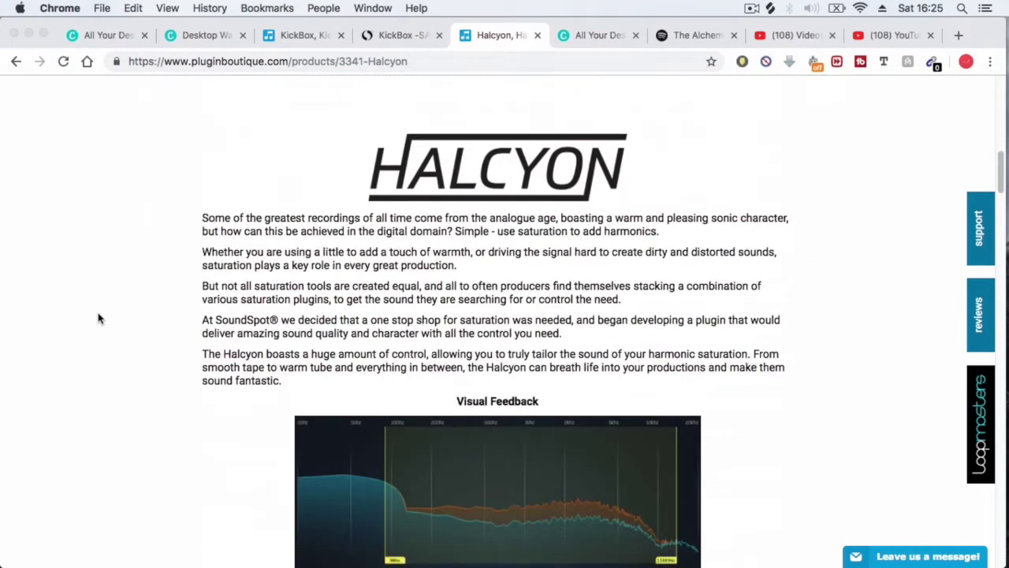
{"action": "scroll", "coordinate": [99, 318], "scroll_direction": "down", "scroll_amount": 4}
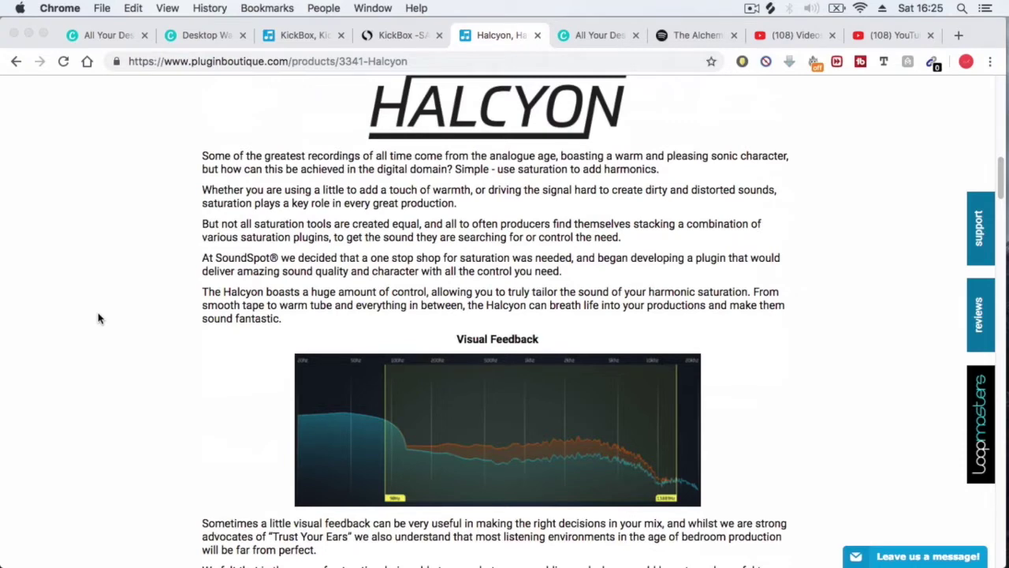
{"action": "scroll", "coordinate": [99, 318], "scroll_direction": "down", "scroll_amount": 2}
{"action": "scroll", "coordinate": [99, 317], "scroll_direction": "down", "scroll_amount": 15}
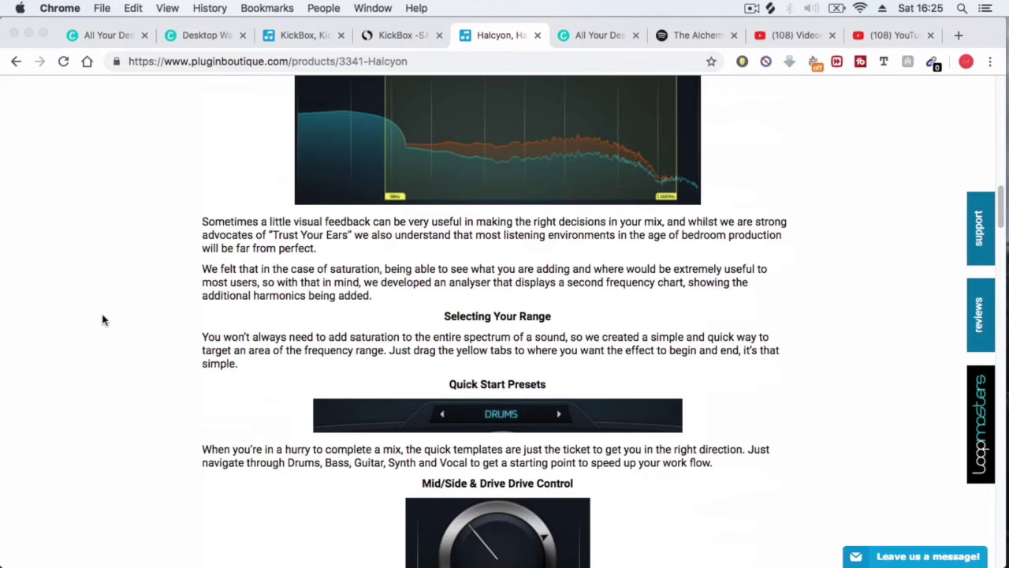
{"action": "scroll", "coordinate": [102, 319], "scroll_direction": "down", "scroll_amount": 5}
{"action": "scroll", "coordinate": [93, 325], "scroll_direction": "up", "scroll_amount": 4}
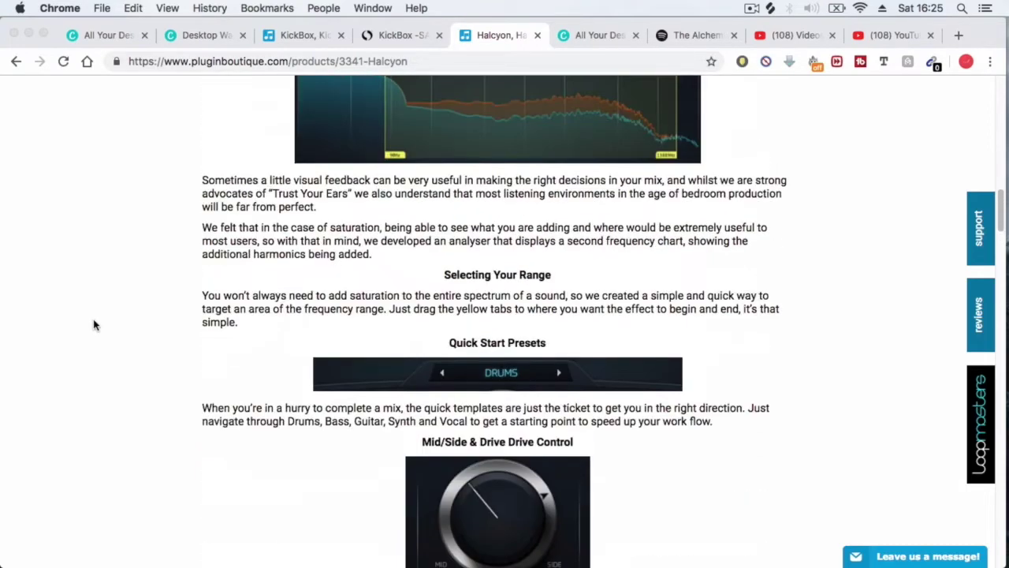
{"action": "scroll", "coordinate": [93, 325], "scroll_direction": "up", "scroll_amount": 3}
Scroll through the Drive, Attack/Release and LFO sections to System Requirements.
{"action": "scroll", "coordinate": [466, 335], "scroll_direction": "up", "scroll_amount": 4}
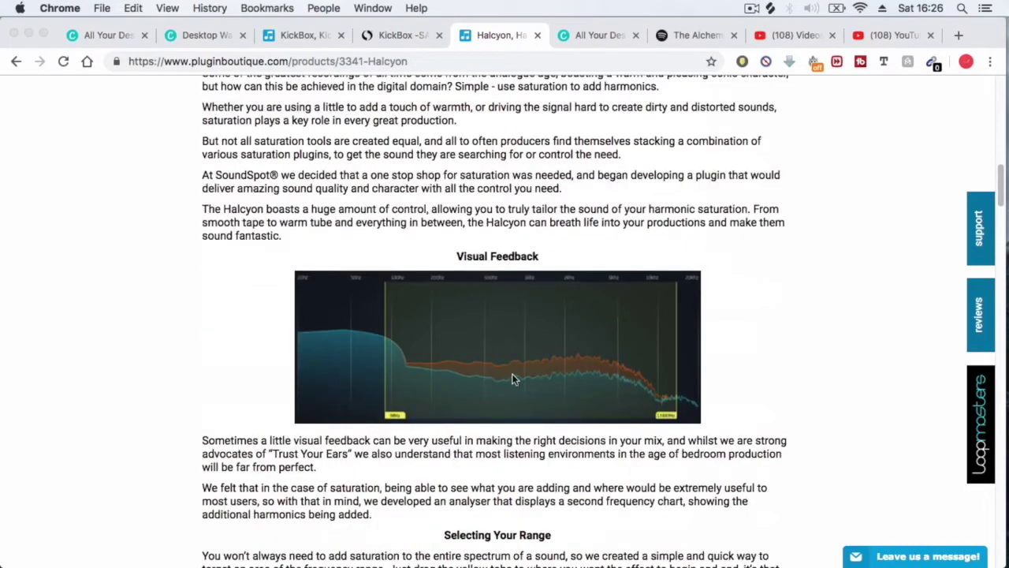
{"action": "scroll", "coordinate": [178, 322], "scroll_direction": "down", "scroll_amount": 2}
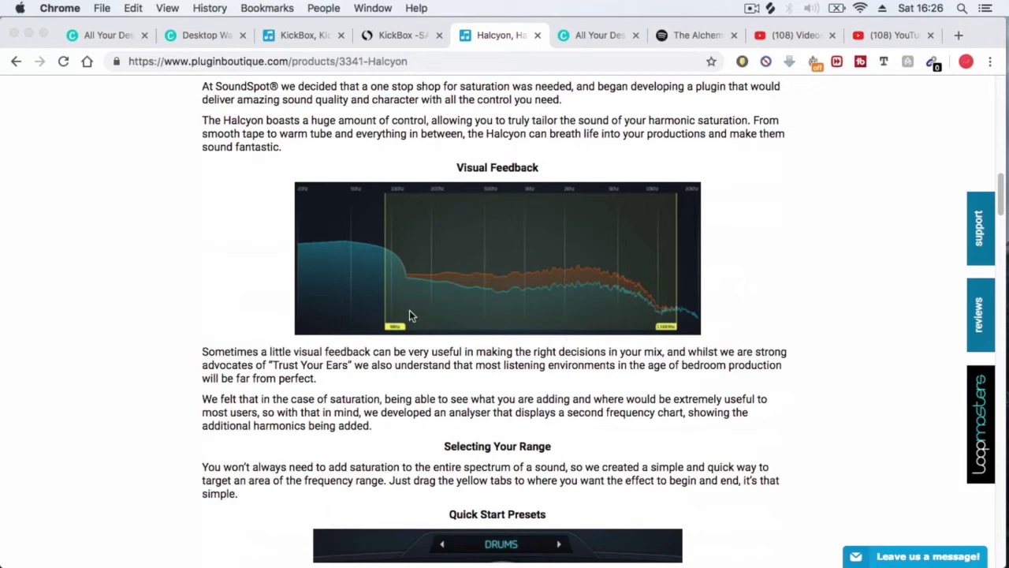
{"action": "scroll", "coordinate": [349, 304], "scroll_direction": "down", "scroll_amount": 10}
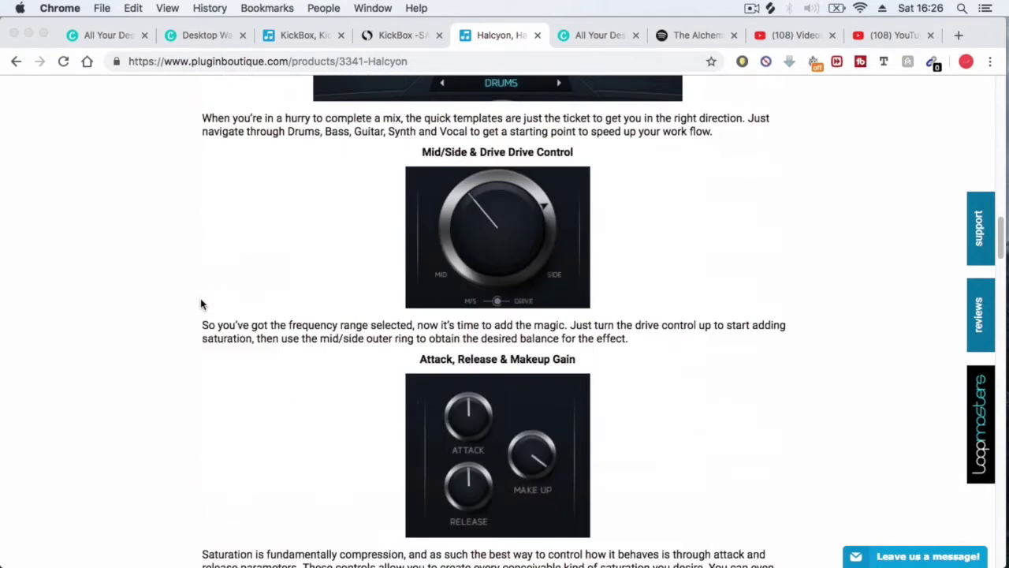
{"action": "scroll", "coordinate": [199, 304], "scroll_direction": "up", "scroll_amount": 1}
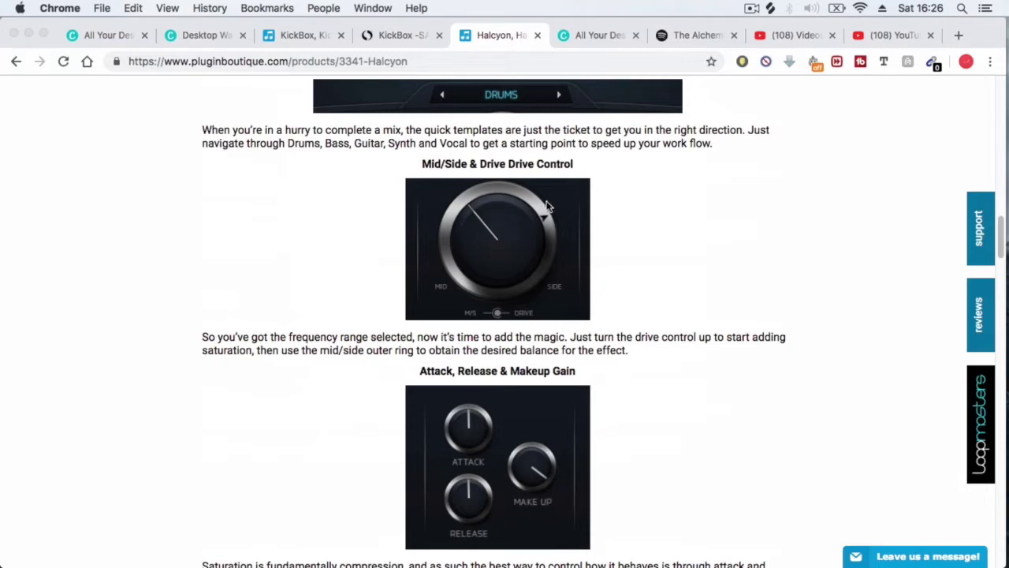
{"action": "scroll", "coordinate": [567, 205], "scroll_direction": "up", "scroll_amount": 2}
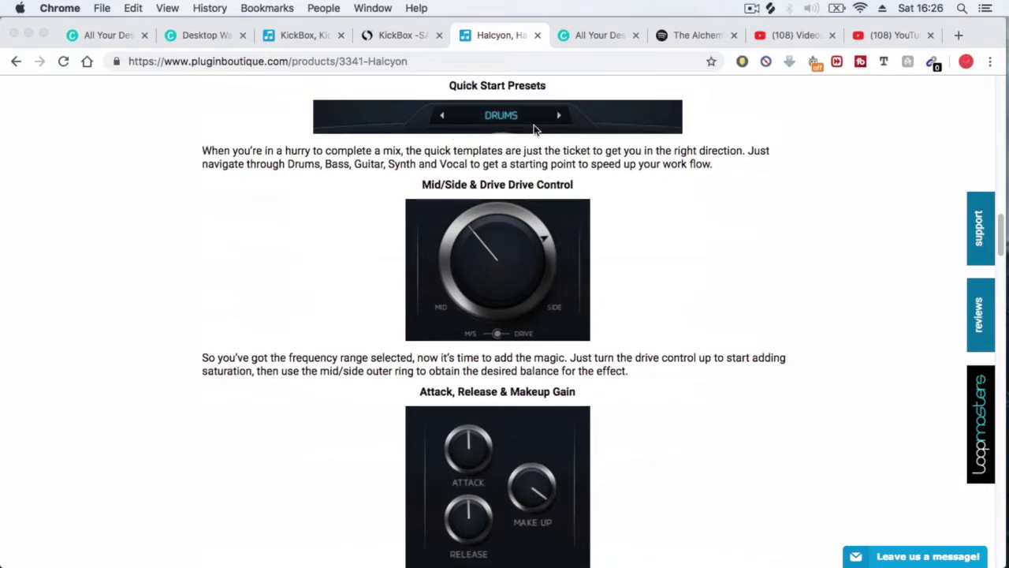
{"action": "scroll", "coordinate": [210, 214], "scroll_direction": "down", "scroll_amount": 5}
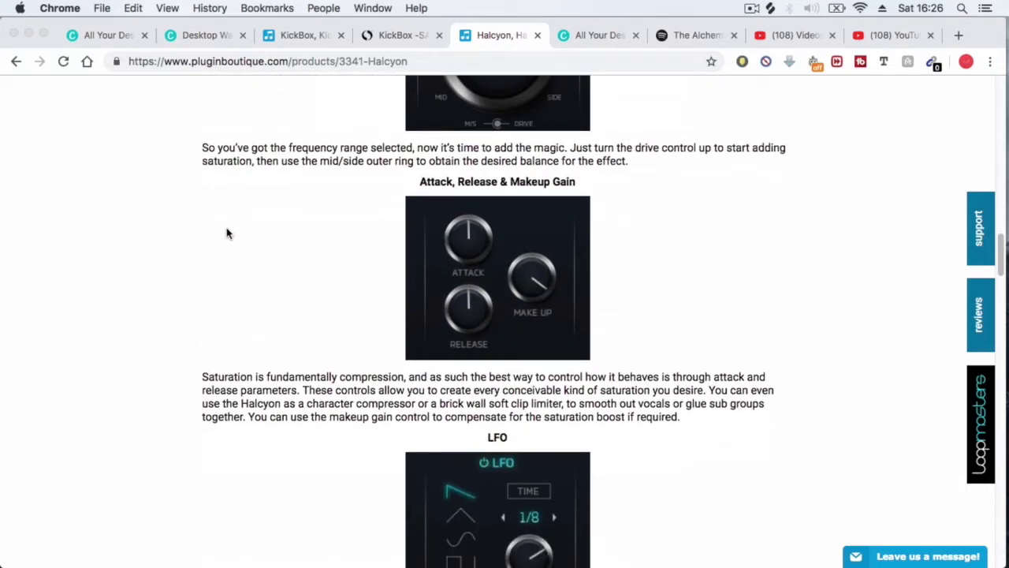
{"action": "scroll", "coordinate": [434, 280], "scroll_direction": "down", "scroll_amount": 3}
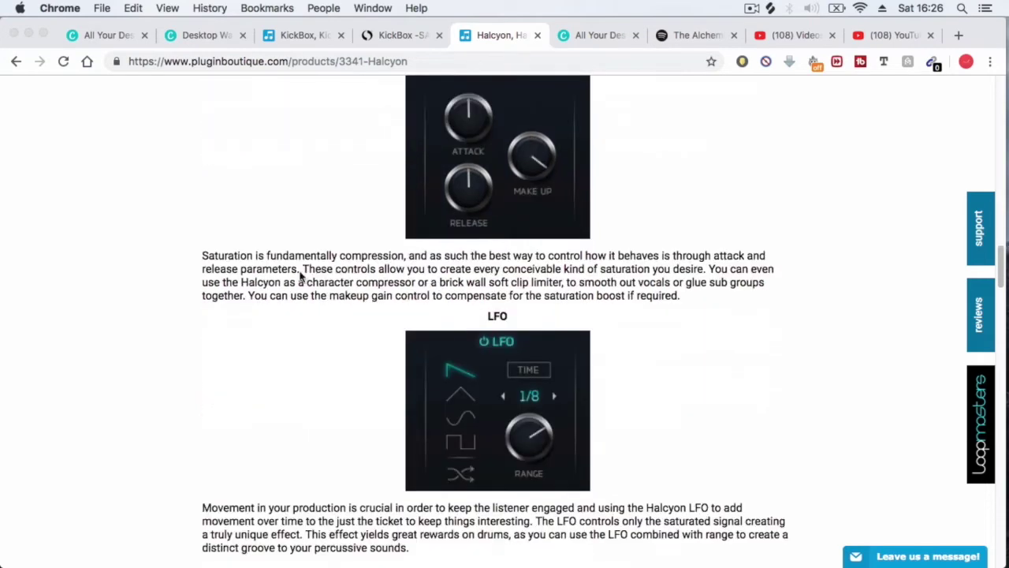
{"action": "scroll", "coordinate": [207, 284], "scroll_direction": "down", "scroll_amount": 5}
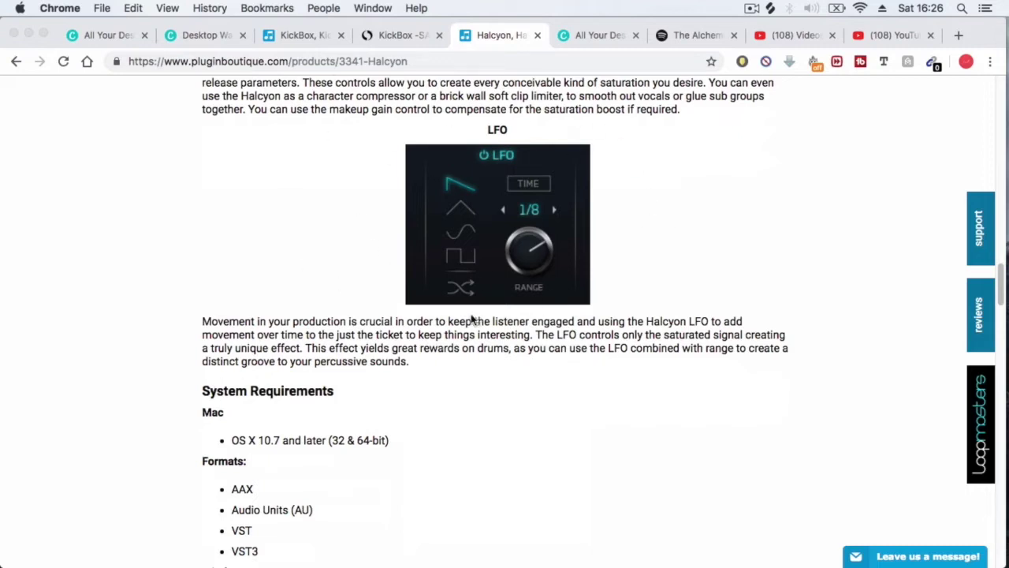
{"action": "scroll", "coordinate": [536, 333], "scroll_direction": "down", "scroll_amount": 3}
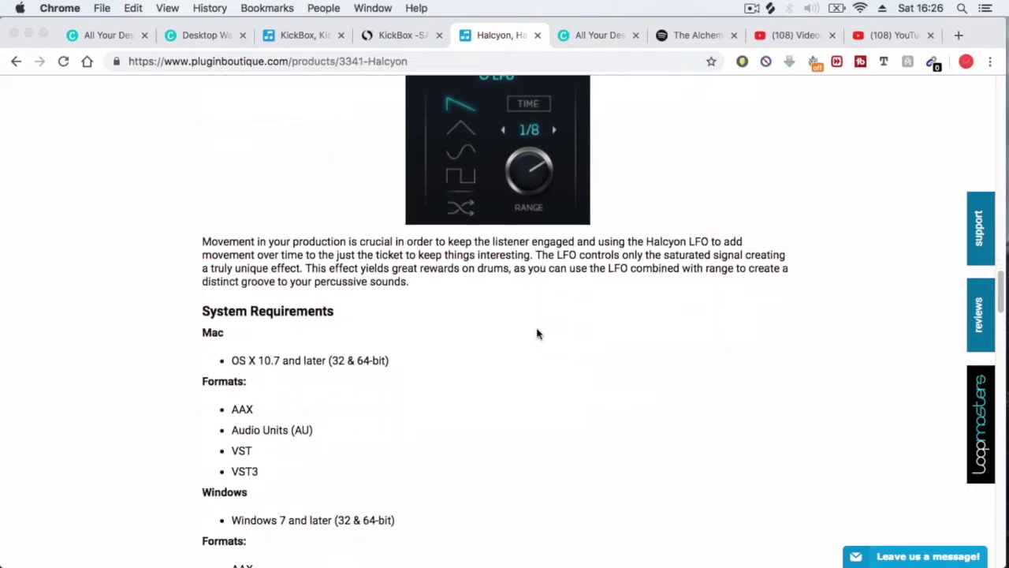
{"action": "scroll", "coordinate": [537, 333], "scroll_direction": "up", "scroll_amount": 1}
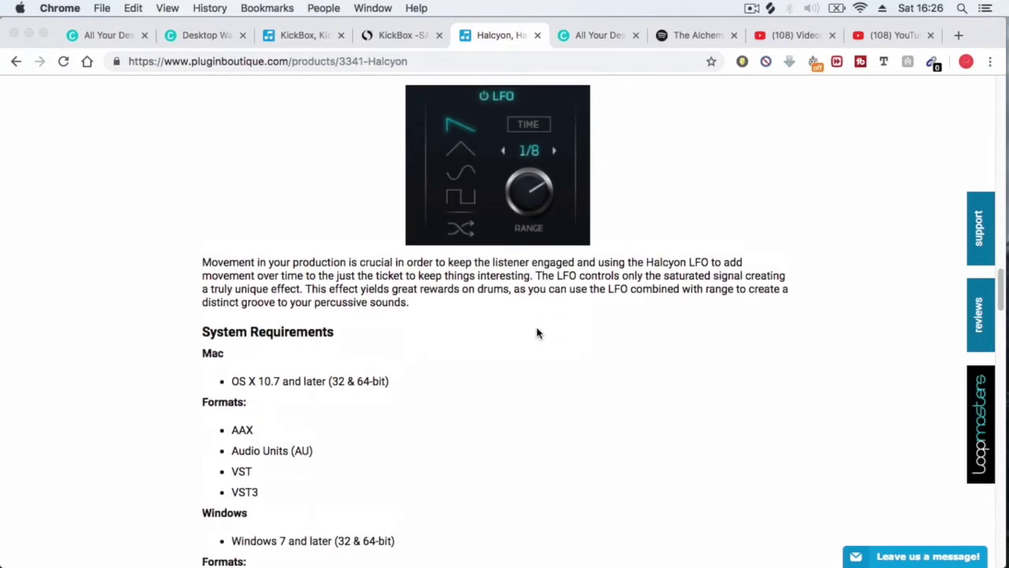
{"action": "left_click", "coordinate": [476, 289]}
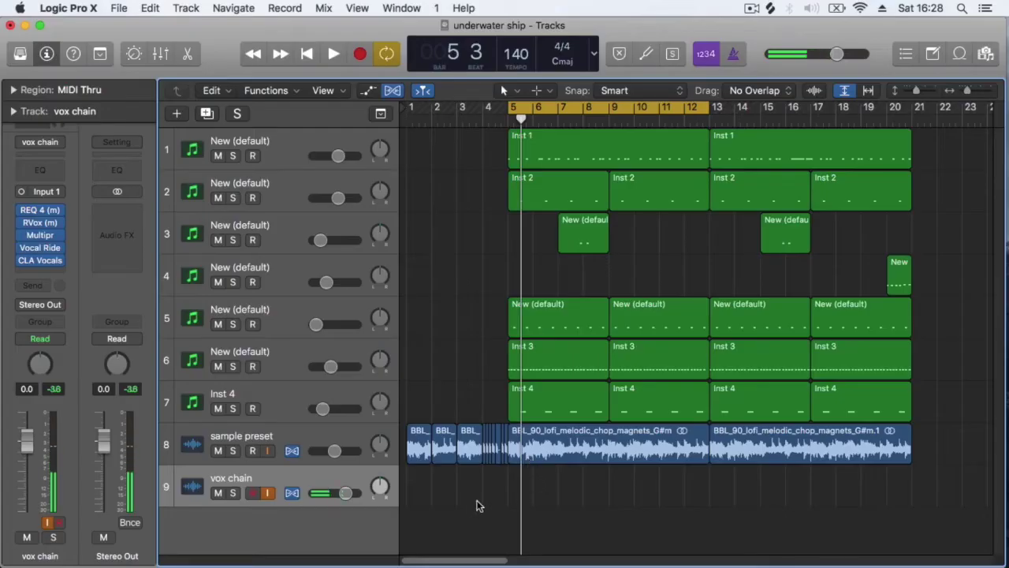
Select the long sample region on the sample preset track and start playback.
{"action": "left_click", "coordinate": [576, 455]}
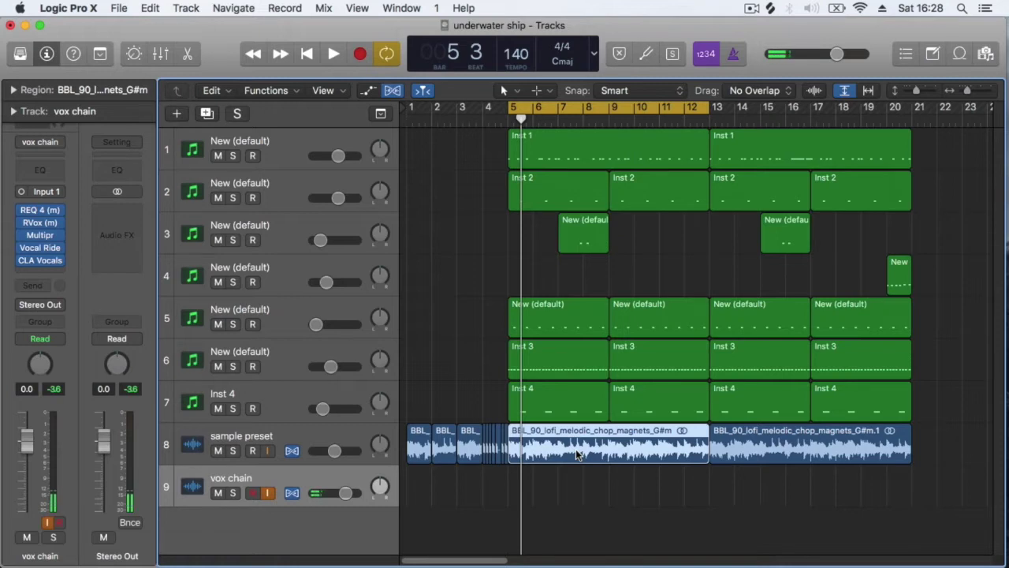
{"action": "key", "text": "space"}
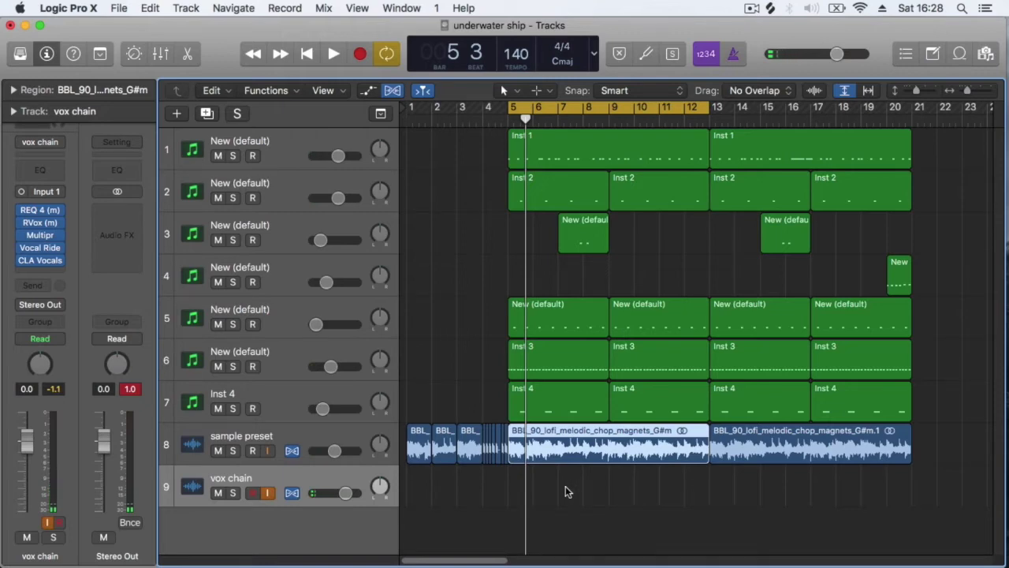
Open Halcyon on the sample preset track and lower the low band edge to 116Hz.
{"action": "left_click", "coordinate": [293, 446]}
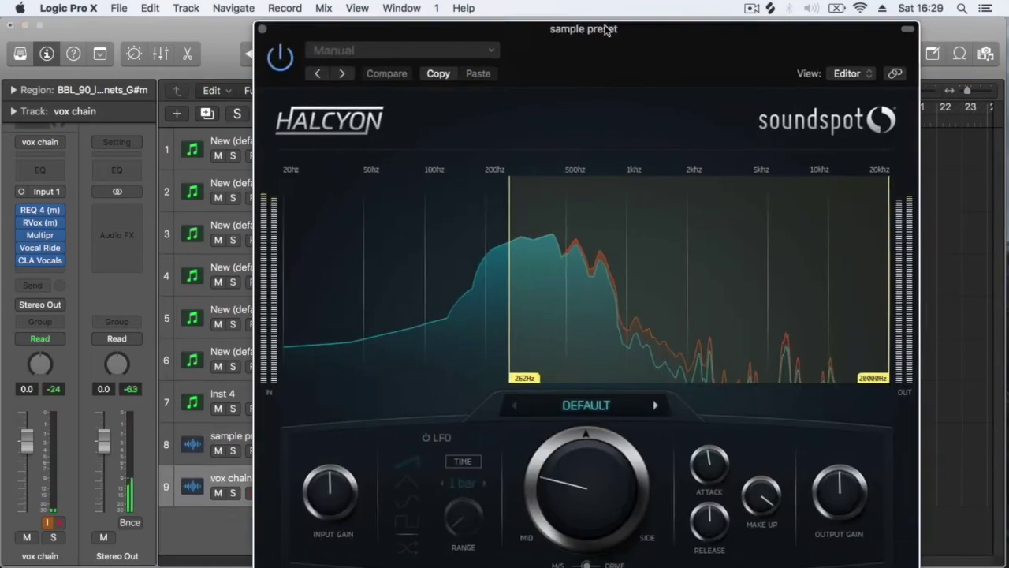
{"action": "left_click_drag", "start_coordinate": [626, 30], "coordinate": [526, 26]}
{"action": "mouse_move", "coordinate": [425, 377]}
{"action": "left_mouse_down"}
{"action": "mouse_move", "coordinate": [202, 384]}
{"action": "mouse_move", "coordinate": [743, 376]}
{"action": "mouse_move", "coordinate": [353, 373]}
{"action": "mouse_move", "coordinate": [368, 374]}
{"action": "left_mouse_up"}
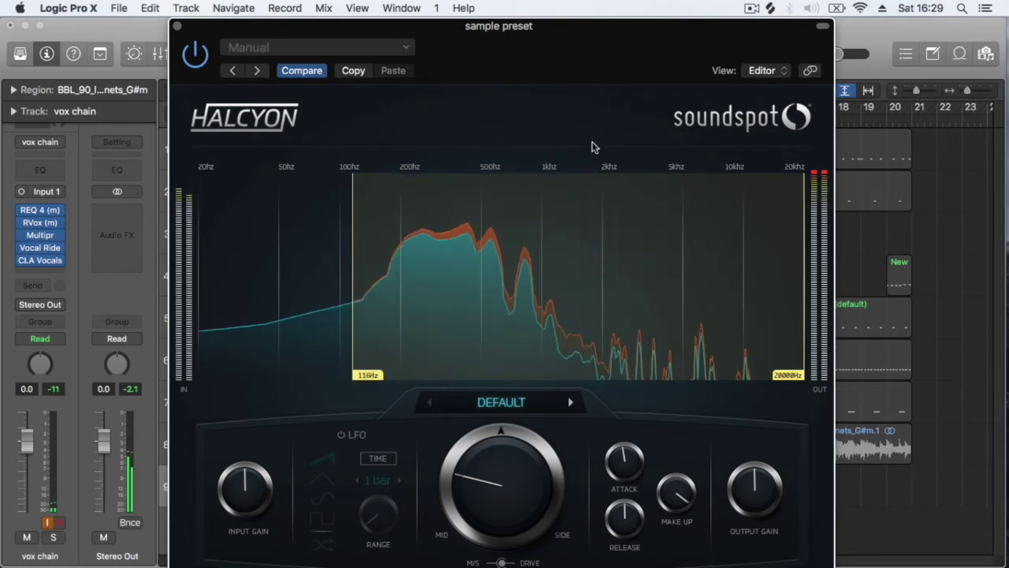
Hide the preset header, raise Drive to add harmonics, and lower Attack.
{"action": "left_click", "coordinate": [823, 26]}
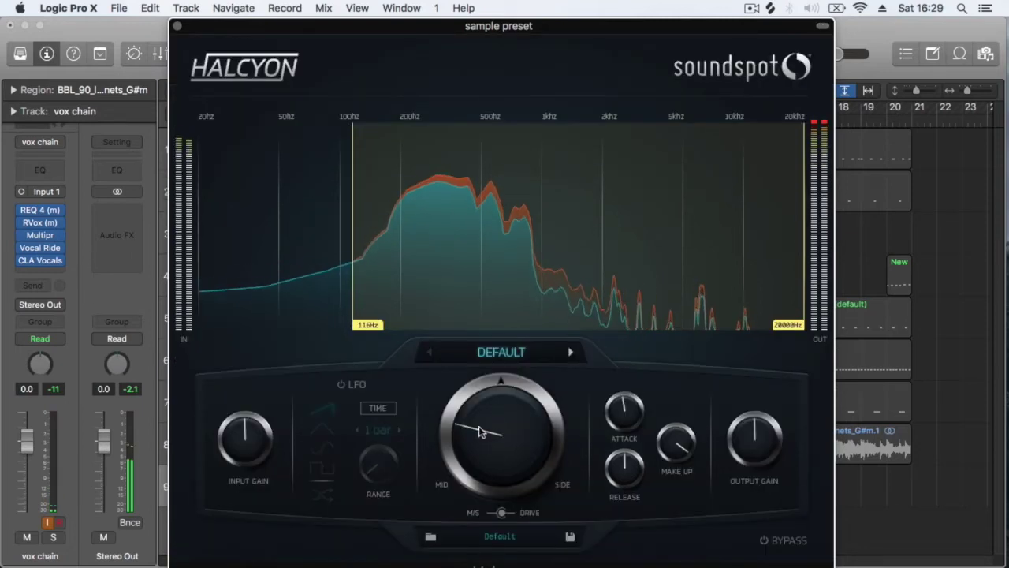
{"action": "mouse_move", "coordinate": [484, 429]}
{"action": "left_mouse_down"}
{"action": "mouse_move", "coordinate": [491, 549]}
{"action": "mouse_move", "coordinate": [484, 430]}
{"action": "left_mouse_up"}
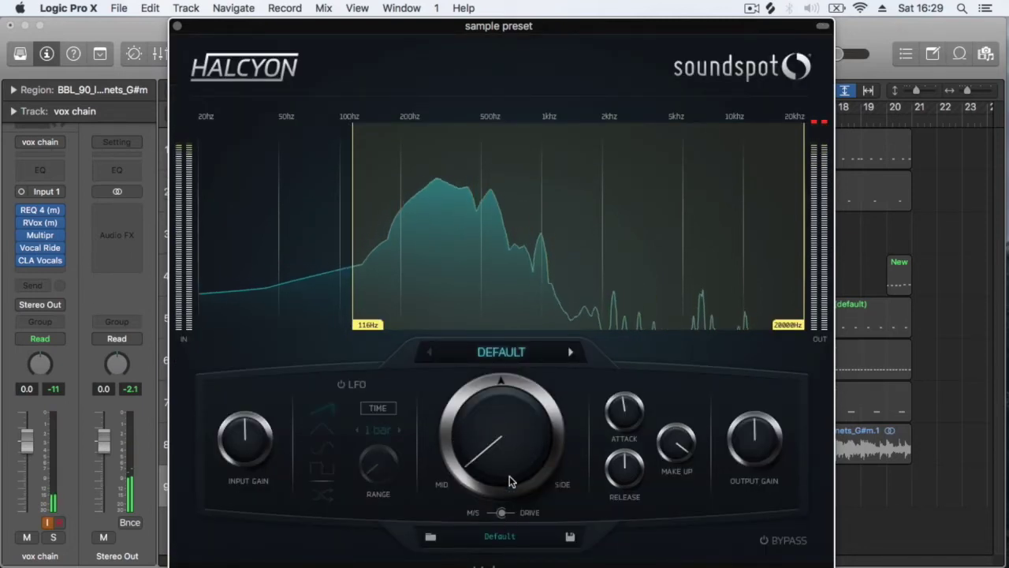
{"action": "left_click_drag", "start_coordinate": [503, 466], "coordinate": [505, 323]}
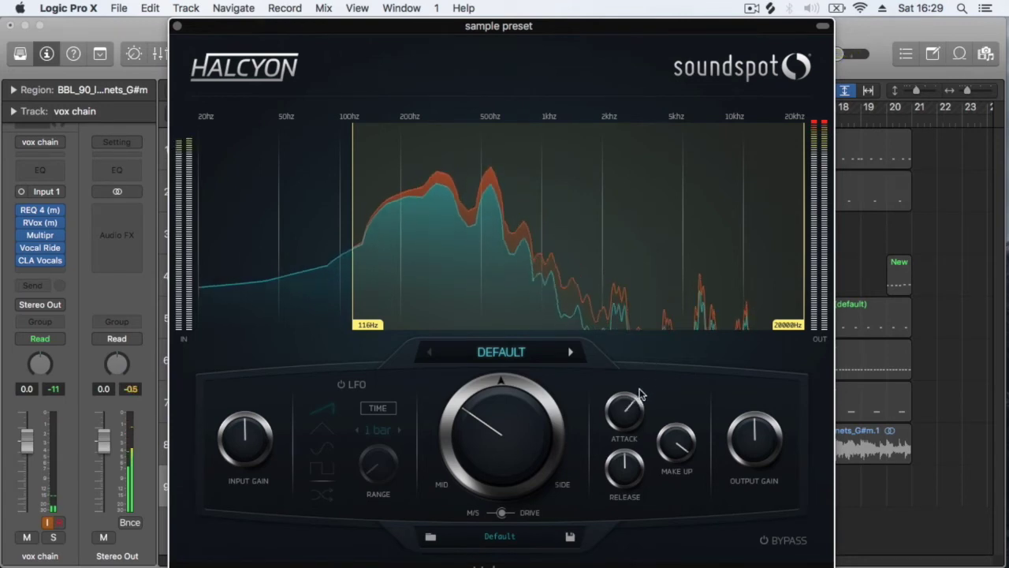
{"action": "left_click_drag", "start_coordinate": [624, 413], "coordinate": [634, 429]}
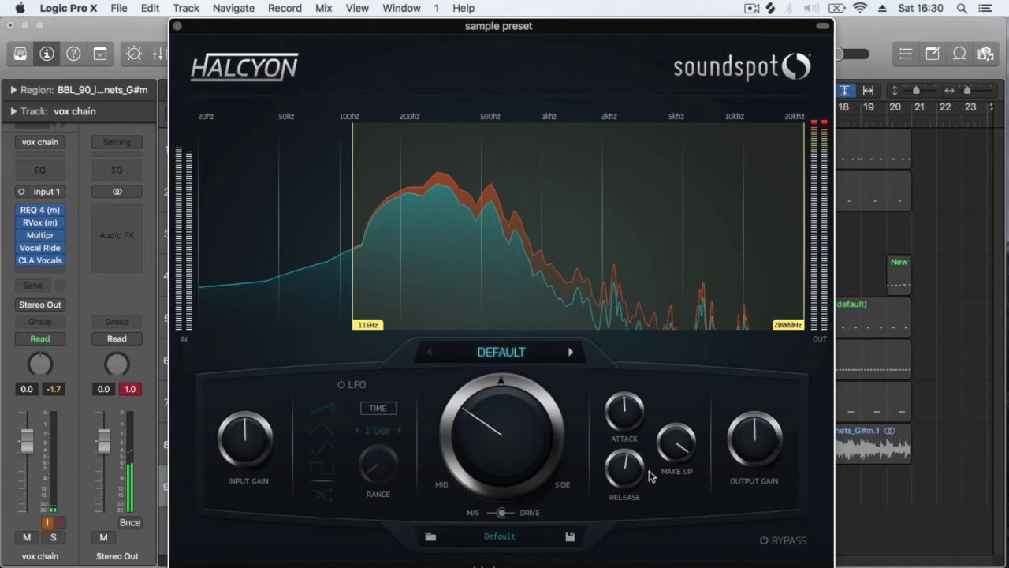
Close the Halcyon window and return to the Halcyon product page in Chrome.
{"action": "key", "text": "super+w"}
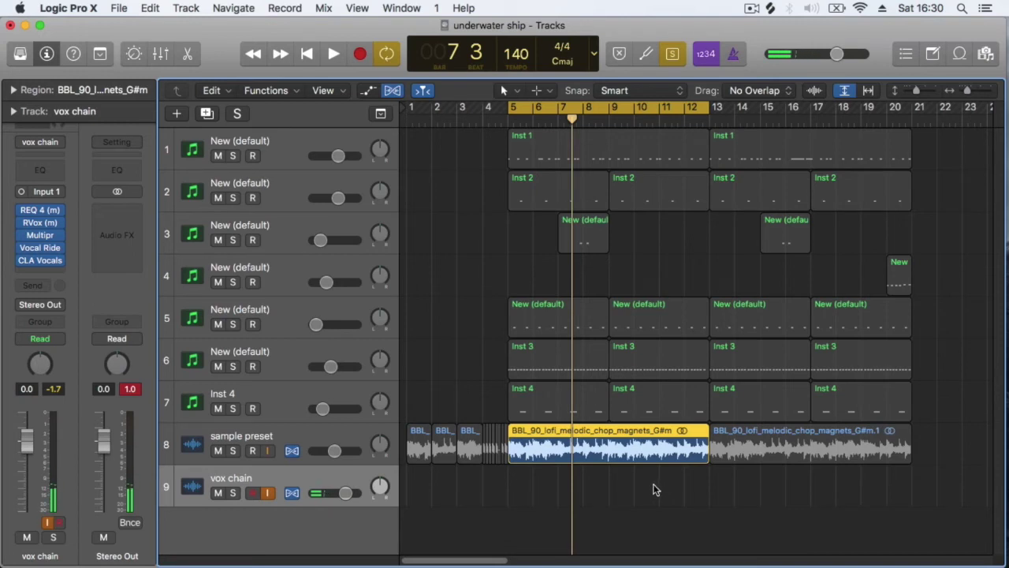
{"action": "key", "text": "super+Tab"}
{"action": "scroll", "coordinate": [654, 491], "scroll_direction": "up", "scroll_amount": 15}
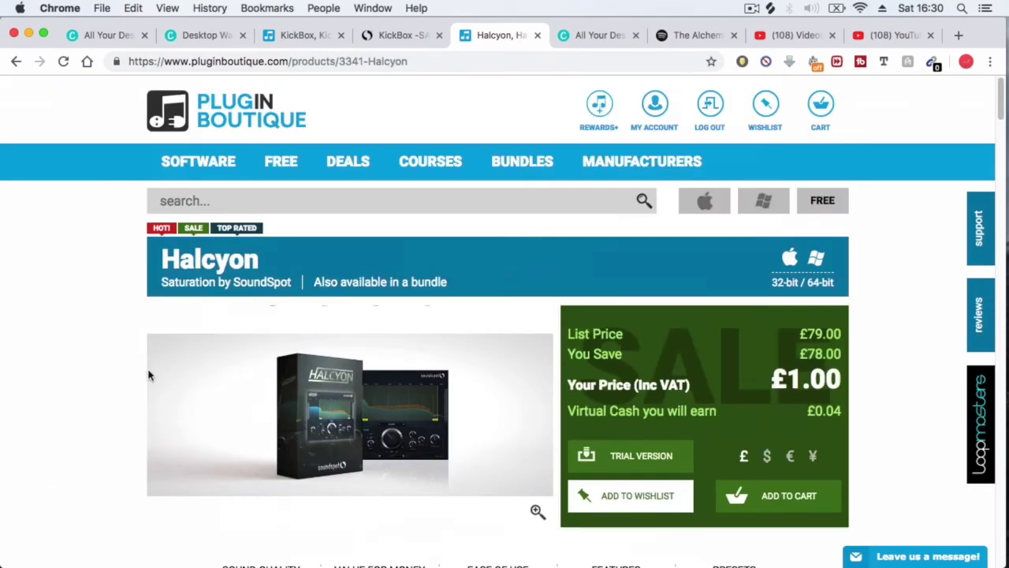
{"action": "scroll", "coordinate": [117, 387], "scroll_direction": "down", "scroll_amount": 3}
{"action": "scroll", "coordinate": [120, 390], "scroll_direction": "up", "scroll_amount": 3}
Switch back from Chrome to the 'underwater ship' project in Logic Pro X.
{"action": "key", "text": "super+Tab"}
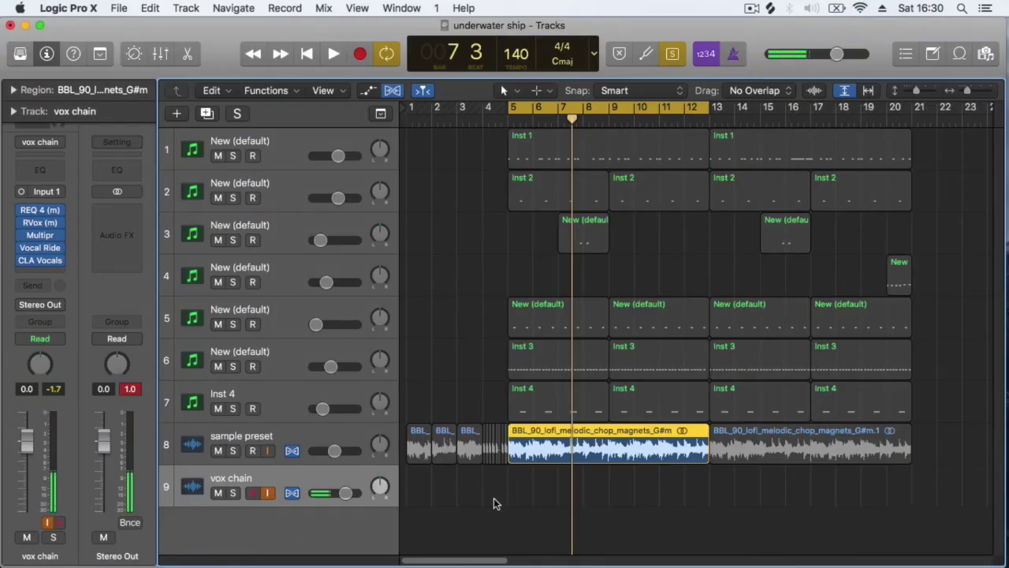